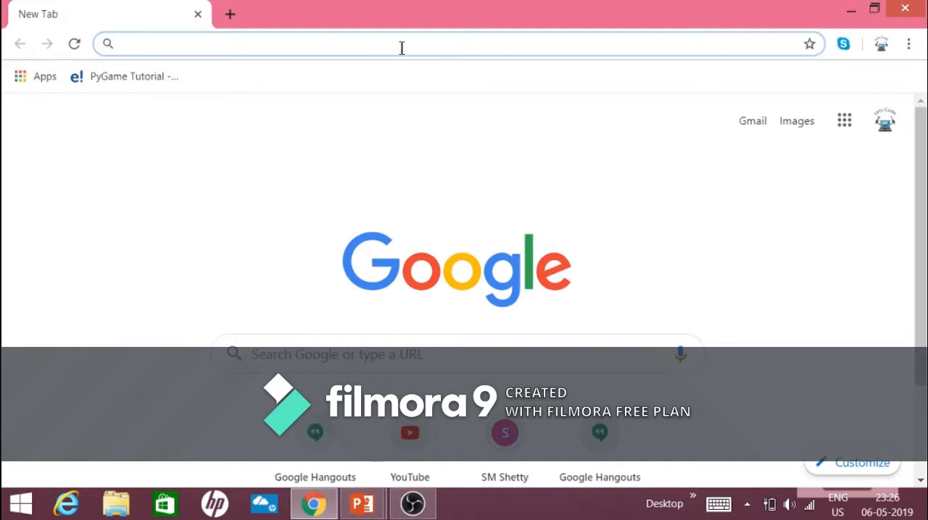
- Search the web for "Python download" and open the Python.org downloads page
{"action": "type", "text": "Python"}
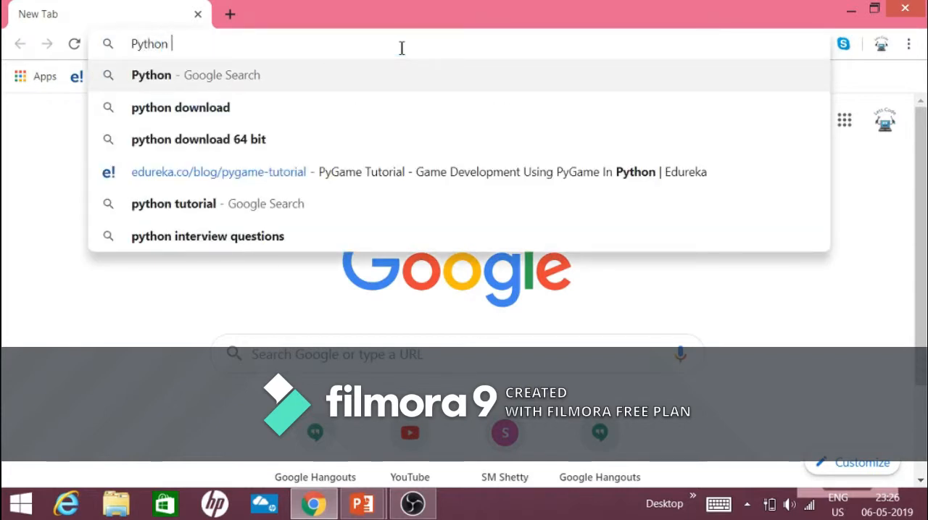
{"action": "type", "text": " downloa"}
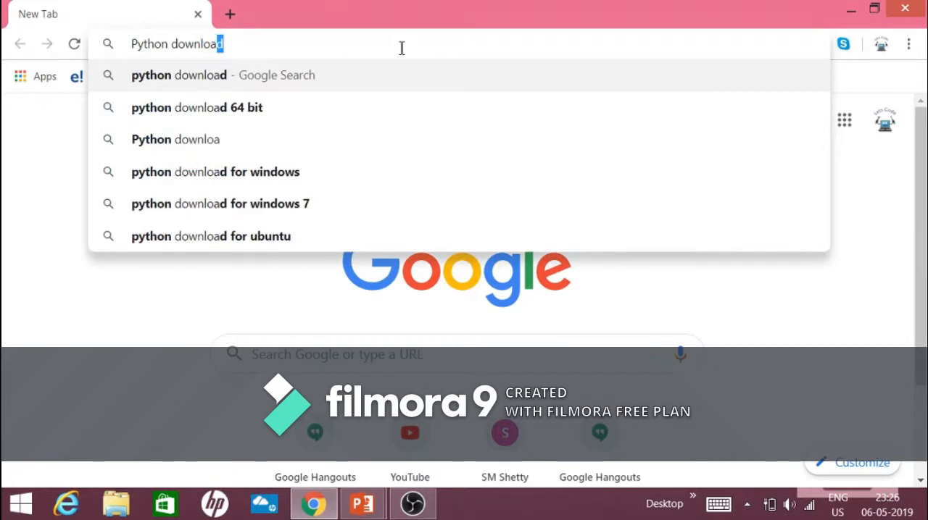
{"action": "type", "text": "d"}
{"action": "key", "text": "Return"}
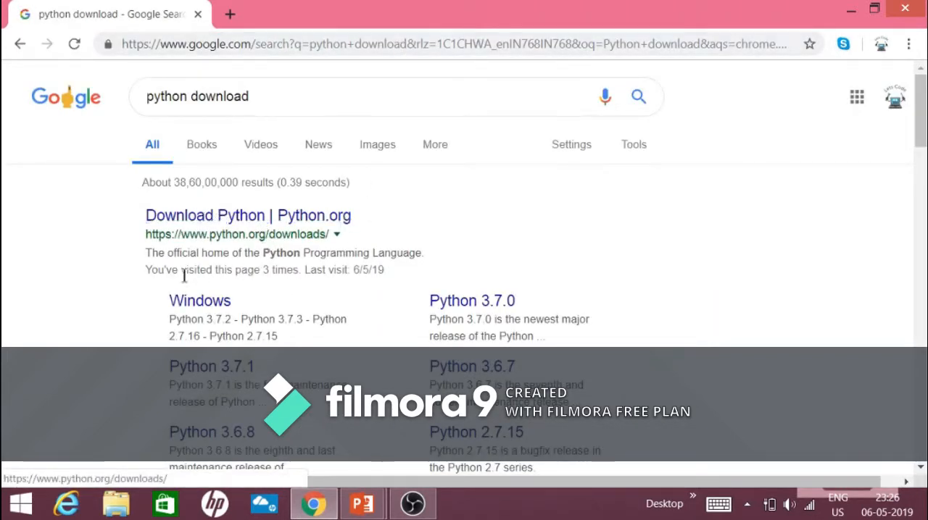
{"action": "left_click", "coordinate": [240, 225]}
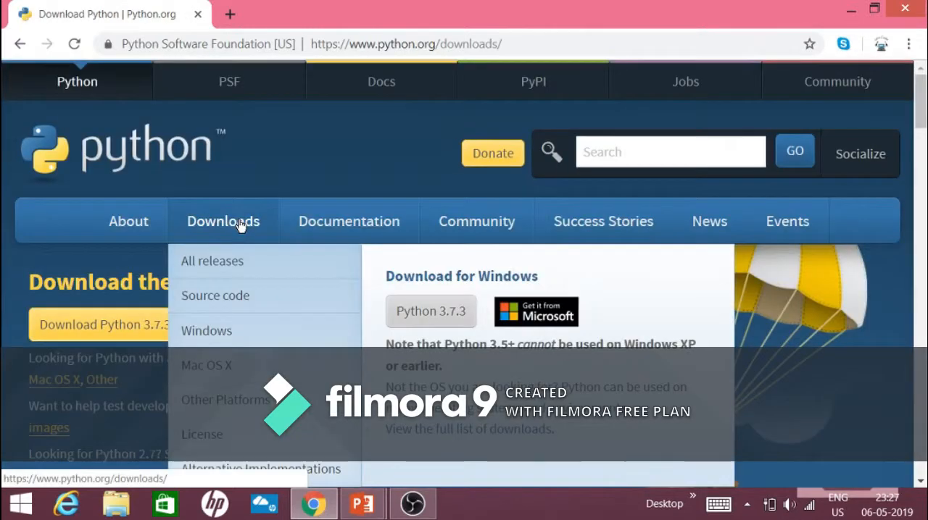
- Examine the downloads page and its list of specific Python releases by version number
{"action": "scroll", "coordinate": [4, 267], "scroll_direction": "down", "scroll_amount": 2}
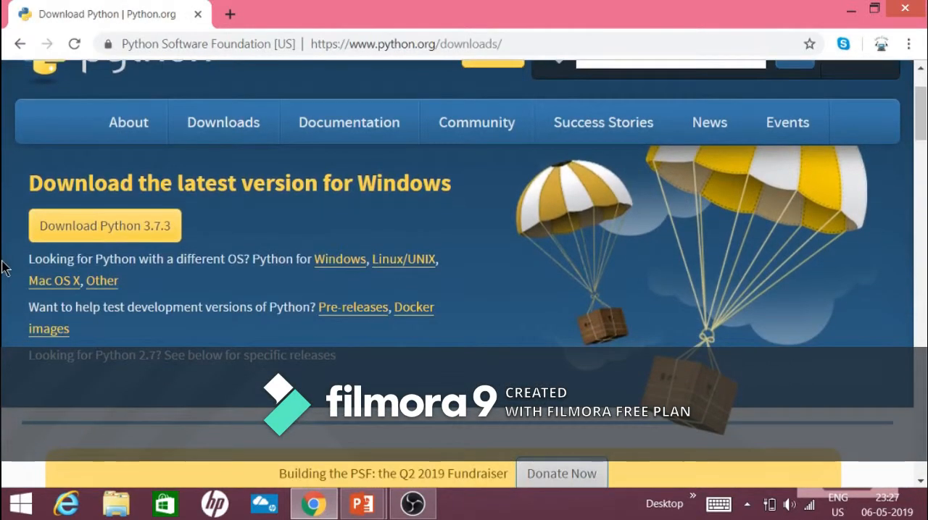
{"action": "scroll", "coordinate": [4, 267], "scroll_direction": "down", "scroll_amount": 1}
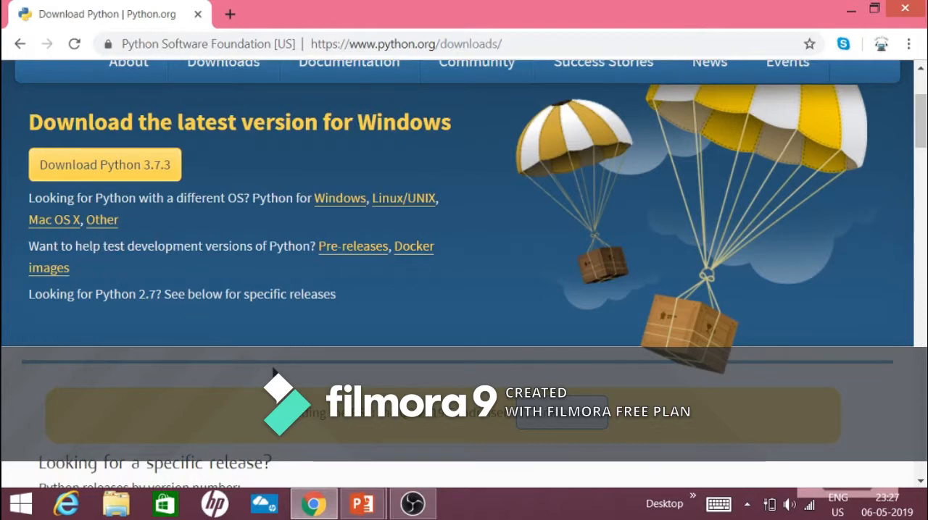
{"action": "scroll", "coordinate": [274, 372], "scroll_direction": "down", "scroll_amount": 3}
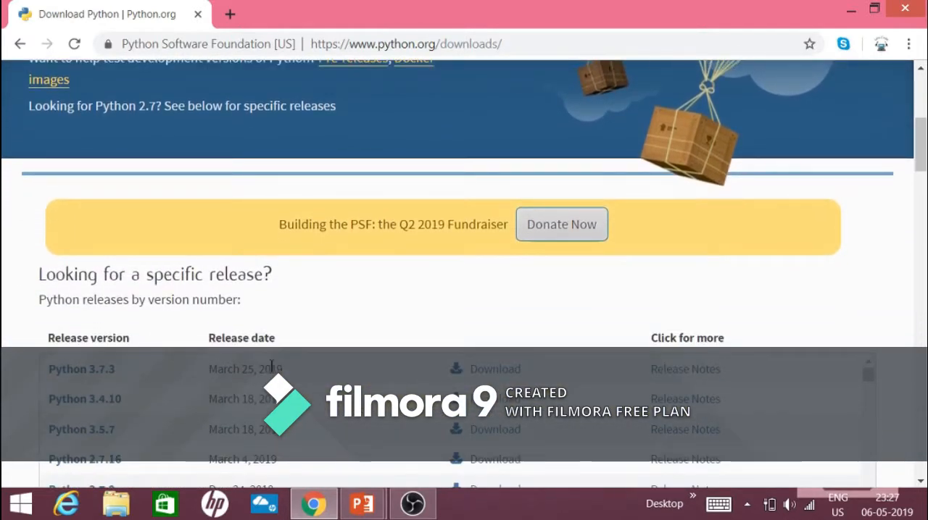
{"action": "scroll", "coordinate": [271, 366], "scroll_direction": "down", "scroll_amount": 2}
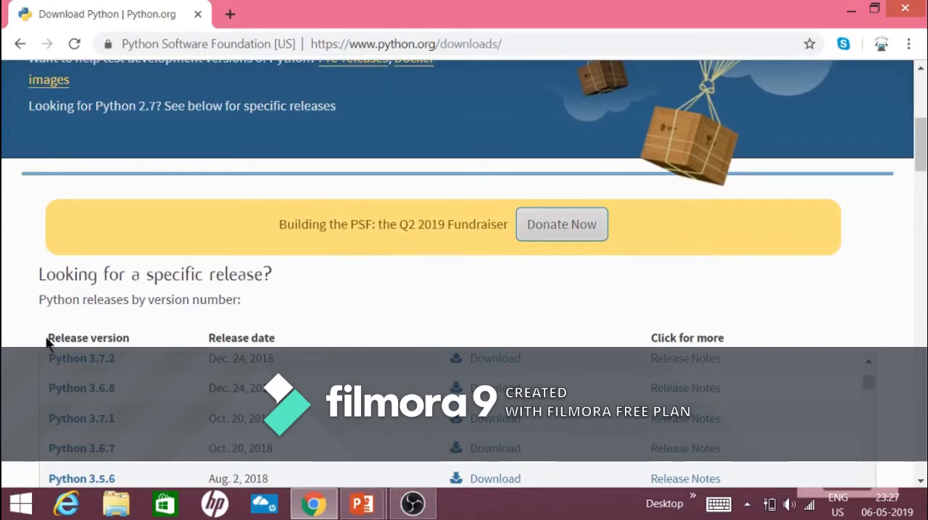
{"action": "scroll", "coordinate": [47, 341], "scroll_direction": "down", "scroll_amount": 2}
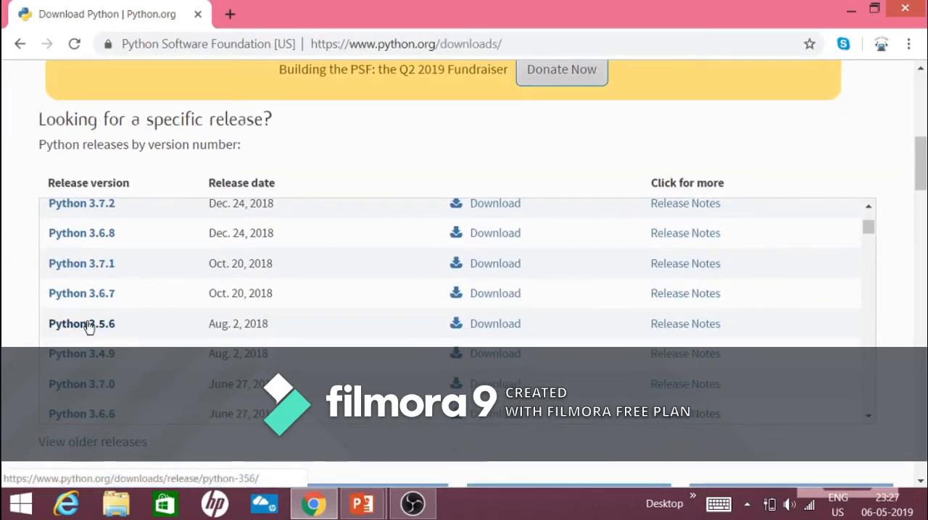
{"action": "scroll", "coordinate": [87, 327], "scroll_direction": "up", "scroll_amount": 2}
{"action": "scroll", "coordinate": [88, 327], "scroll_direction": "down", "scroll_amount": 12}
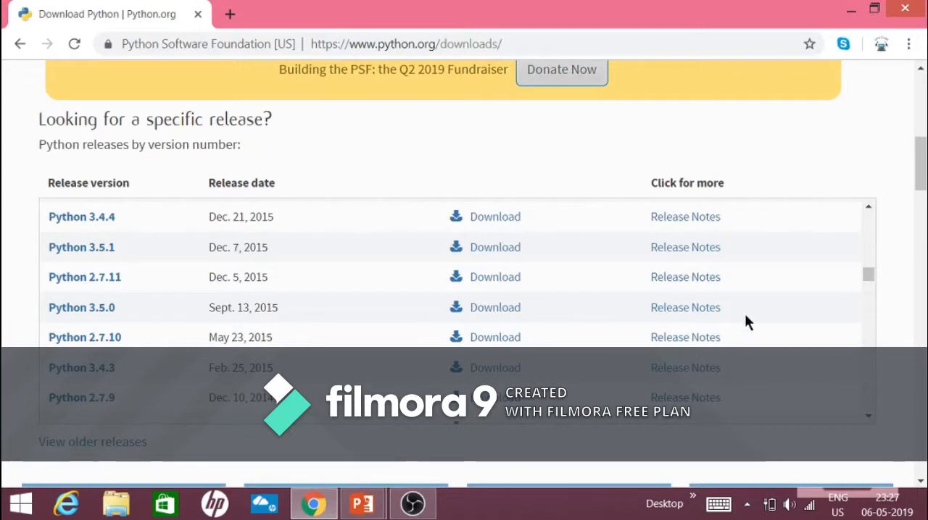
{"action": "scroll", "coordinate": [570, 316], "scroll_direction": "down", "scroll_amount": 10}
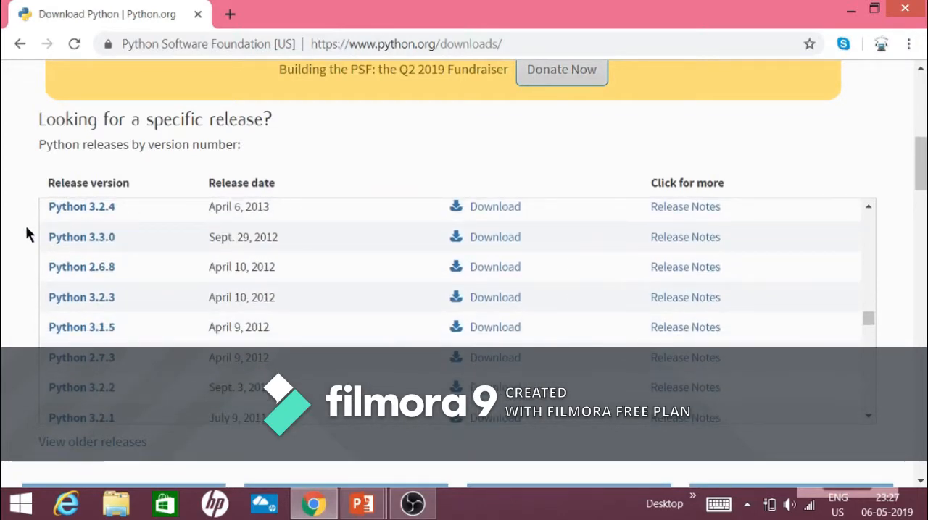
- Download the Python 3.7.3 installer for Windows
{"action": "scroll", "coordinate": [27, 232], "scroll_direction": "up", "scroll_amount": 5}
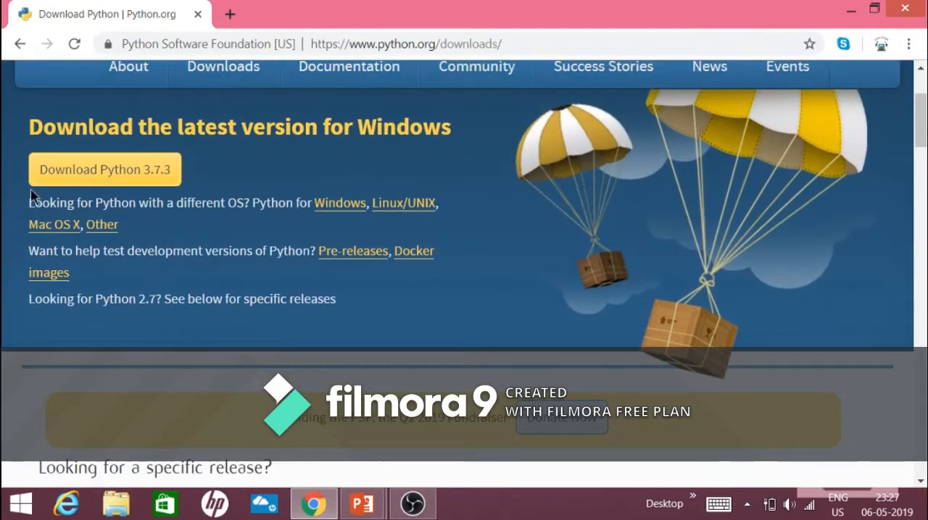
{"action": "left_click", "coordinate": [52, 178]}
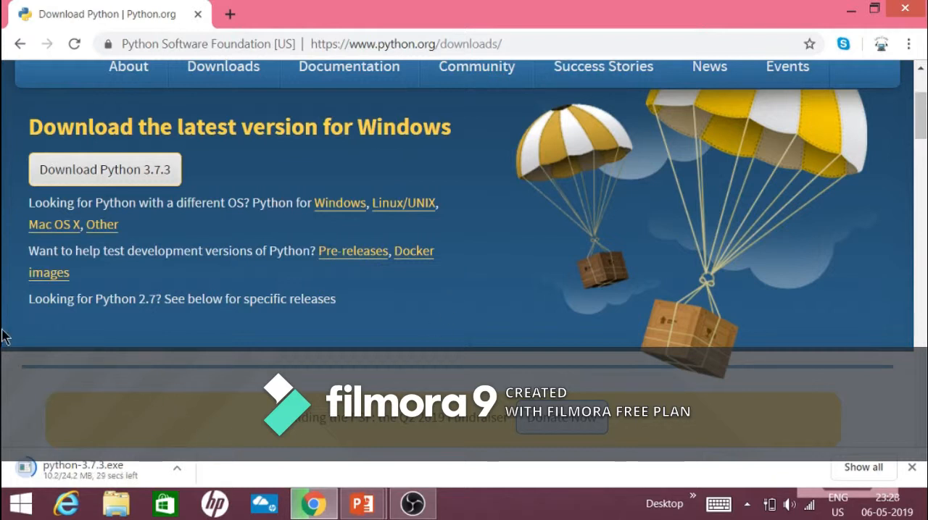
{"action": "scroll", "coordinate": [152, 364], "scroll_direction": "up", "scroll_amount": 1}
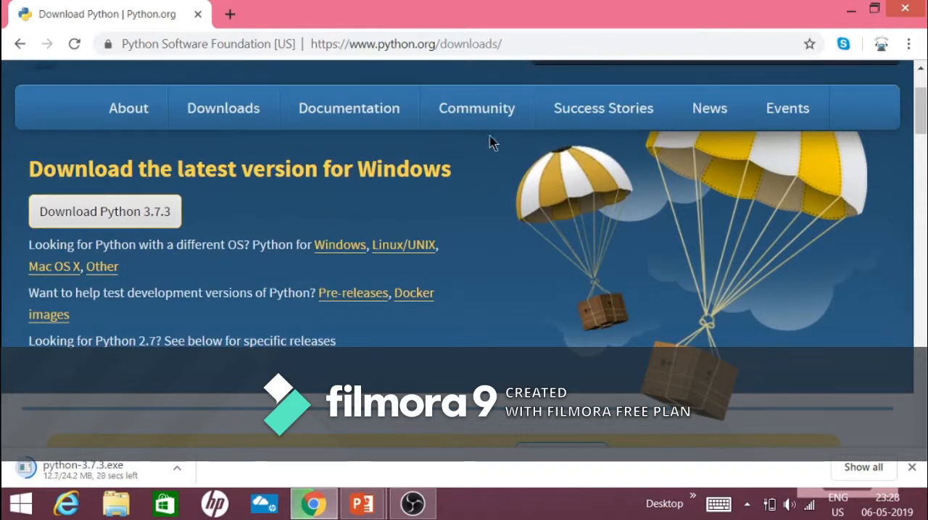
{"action": "left_click", "coordinate": [413, 505]}
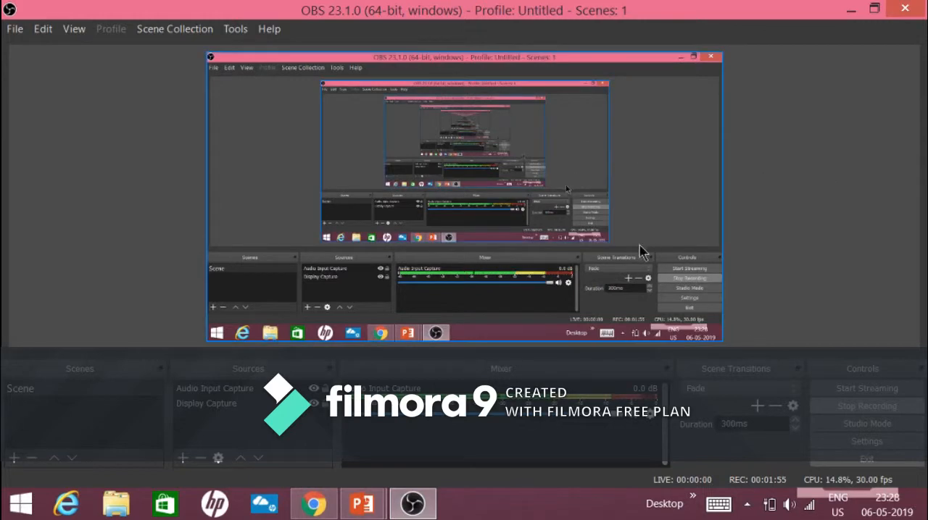
{"action": "mouse_move", "coordinate": [412, 503]}
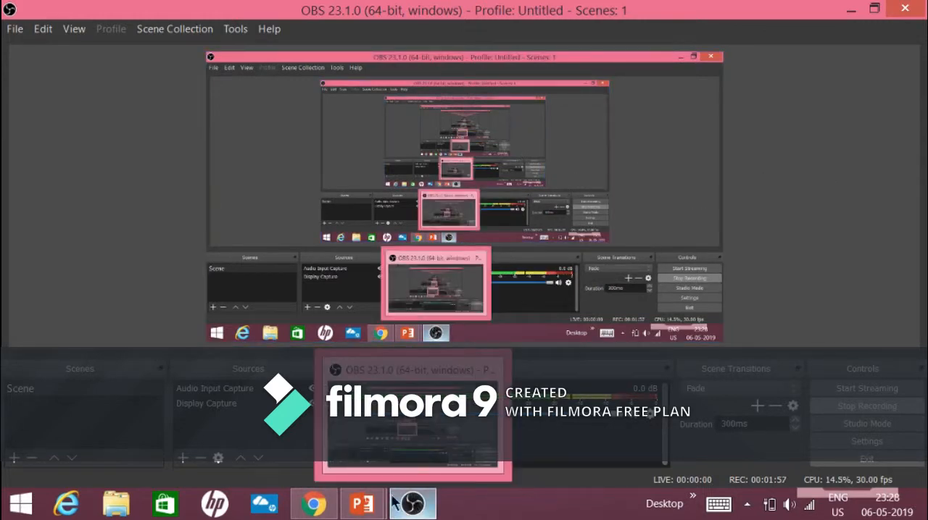
{"action": "left_click", "coordinate": [315, 505]}
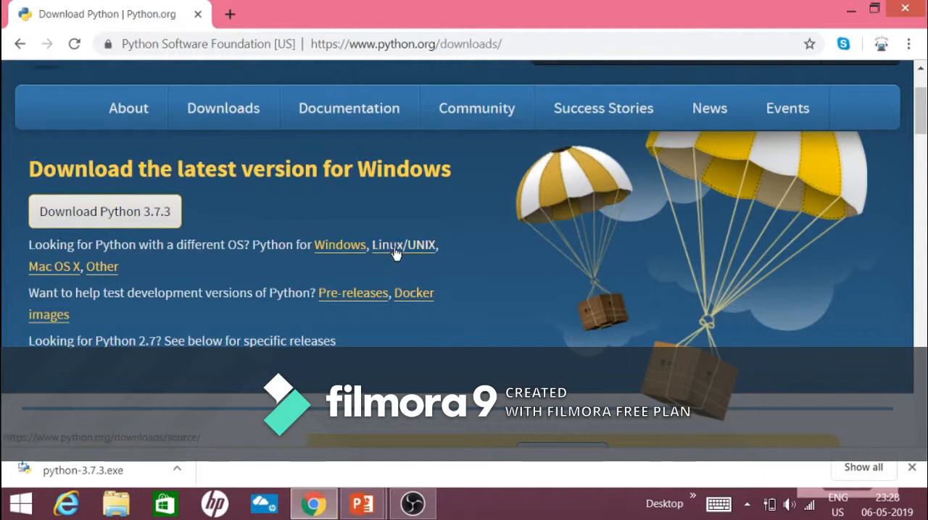
- Run the downloaded python-3.7.3.exe, install Python with default settings and Python 3.7 added to PATH, and authorize the changes
{"action": "left_click", "coordinate": [177, 470]}
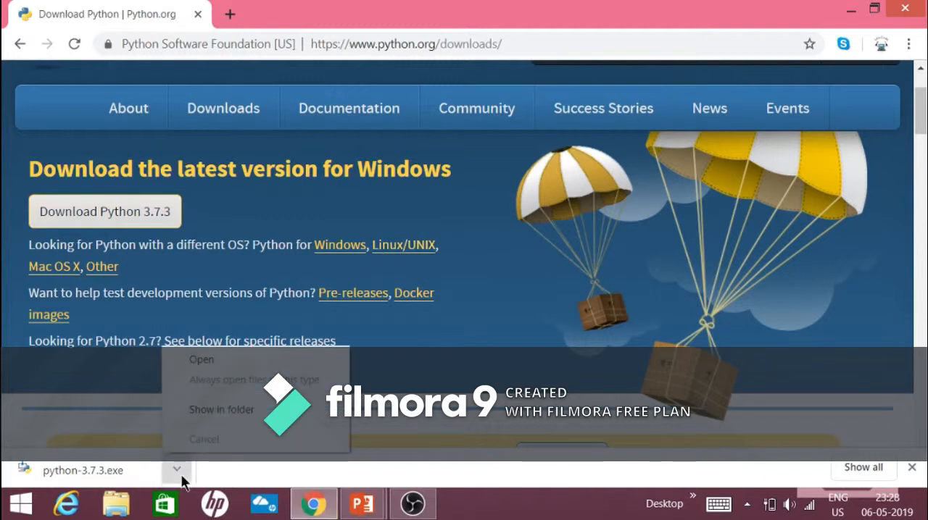
{"action": "left_click", "coordinate": [196, 360]}
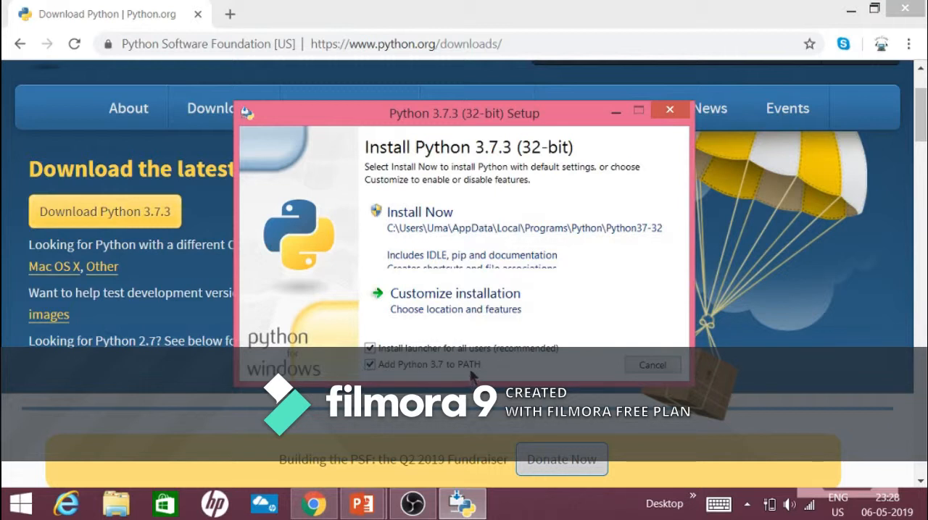
{"action": "left_click", "coordinate": [449, 225]}
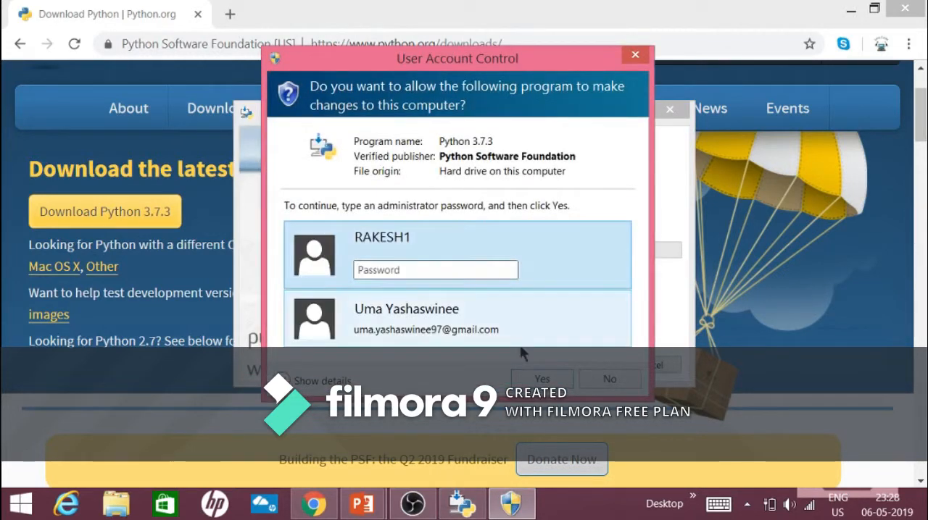
{"action": "left_click", "coordinate": [536, 378]}
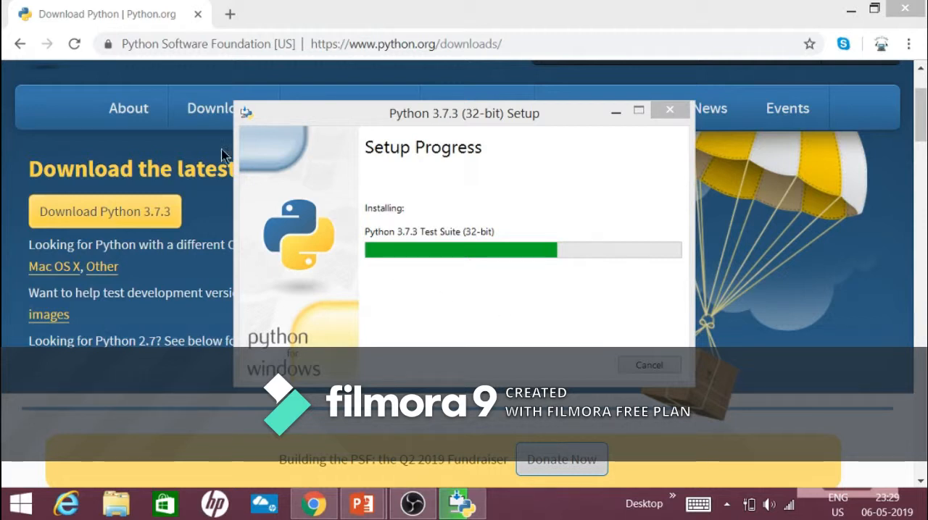
{"action": "left_click", "coordinate": [69, 138]}
{"action": "mouse_move", "coordinate": [348, 114]}
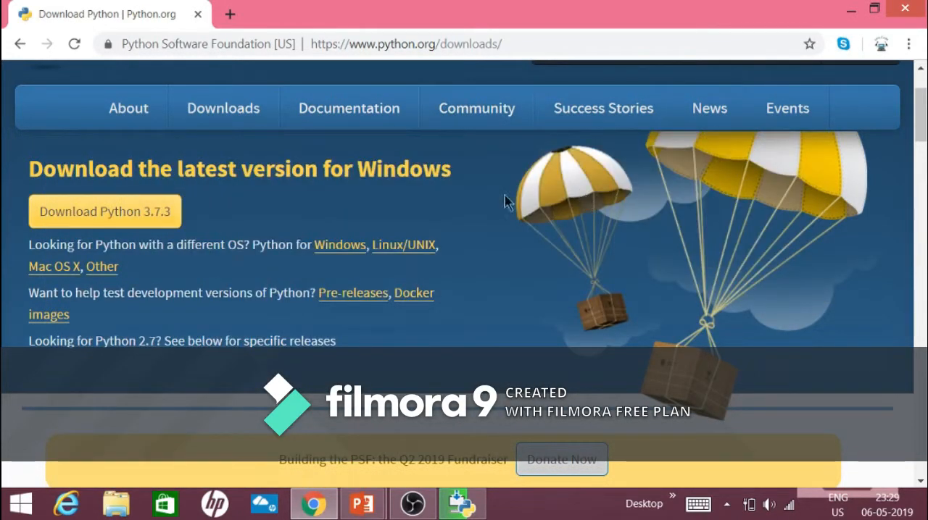
{"action": "mouse_move", "coordinate": [238, 124]}
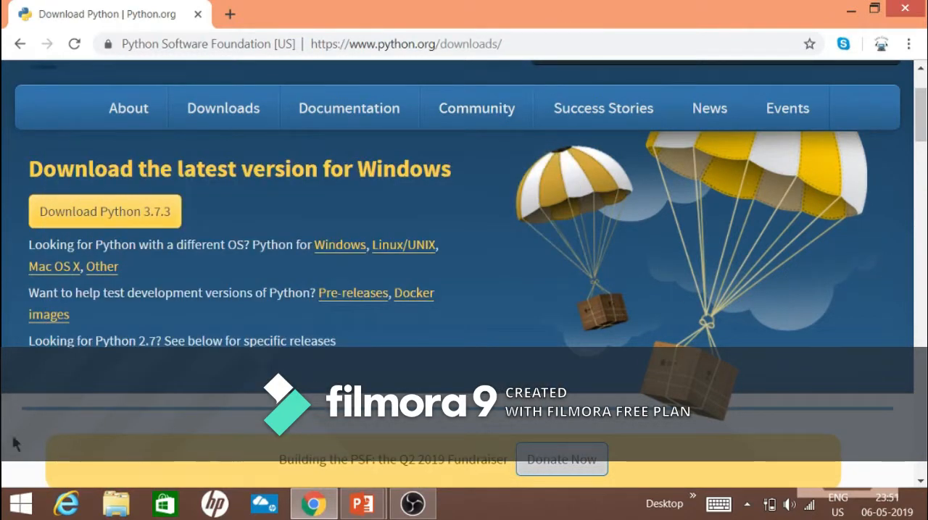
- Find and launch IDLE (Python 3.7 32-bit), and maximize the Python Shell window
{"action": "left_click", "coordinate": [20, 504]}
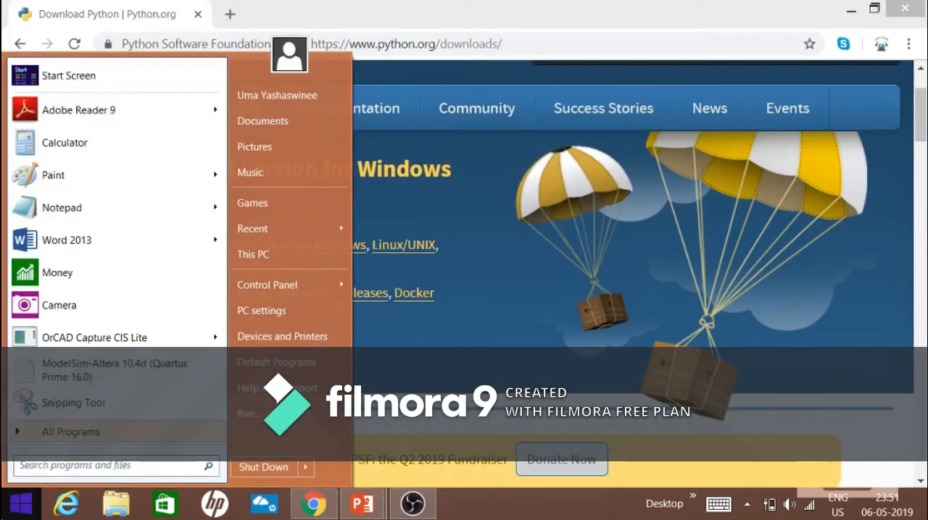
{"action": "type", "text": "idle"}
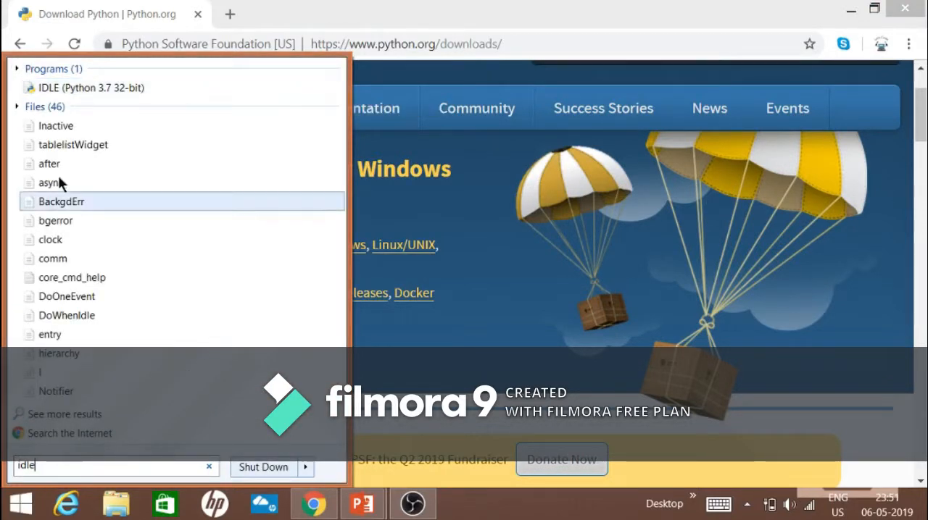
{"action": "left_click", "coordinate": [52, 88]}
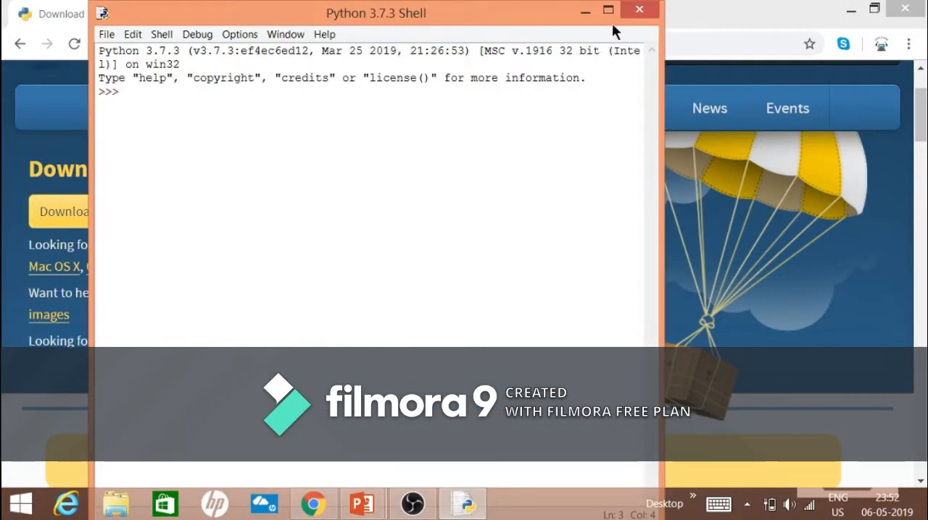
{"action": "left_click", "coordinate": [609, 11]}
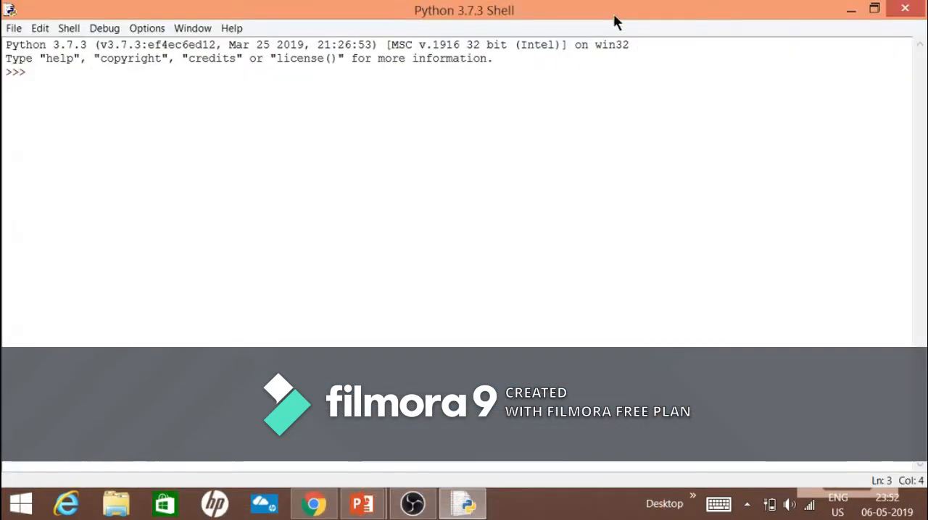
- Create a new Python file from the shell and maximize its editor window
{"action": "left_click", "coordinate": [12, 30]}
{"action": "left_click", "coordinate": [21, 46]}
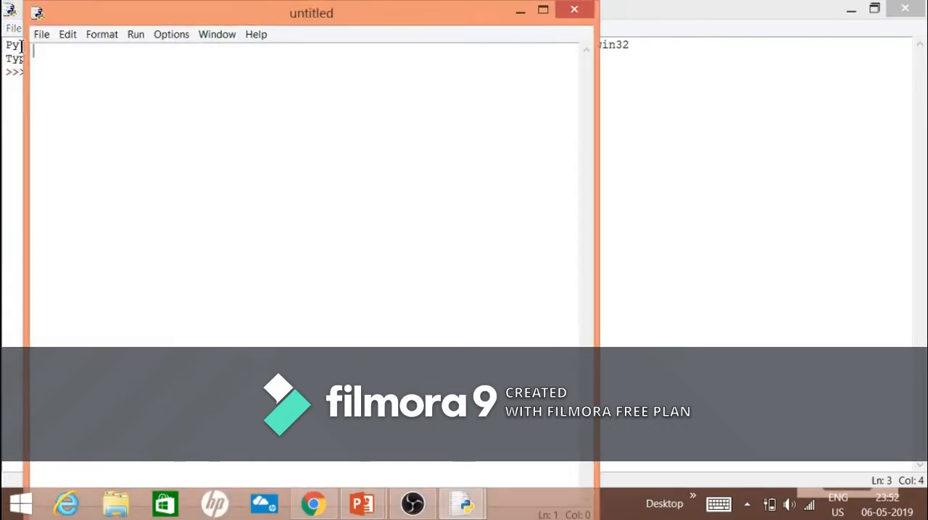
{"action": "left_click", "coordinate": [542, 11]}
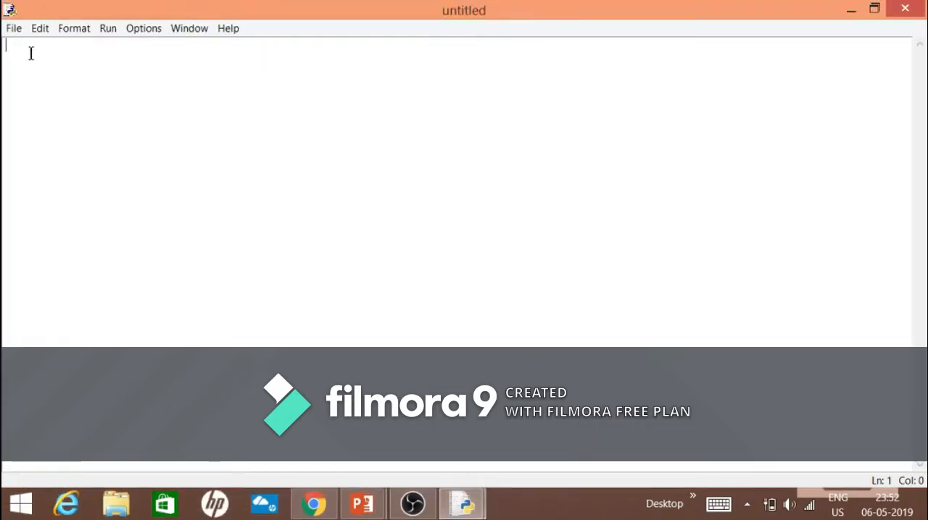
- Save the untitled file to the Desktop as Python1.py
{"action": "left_click", "coordinate": [14, 31]}
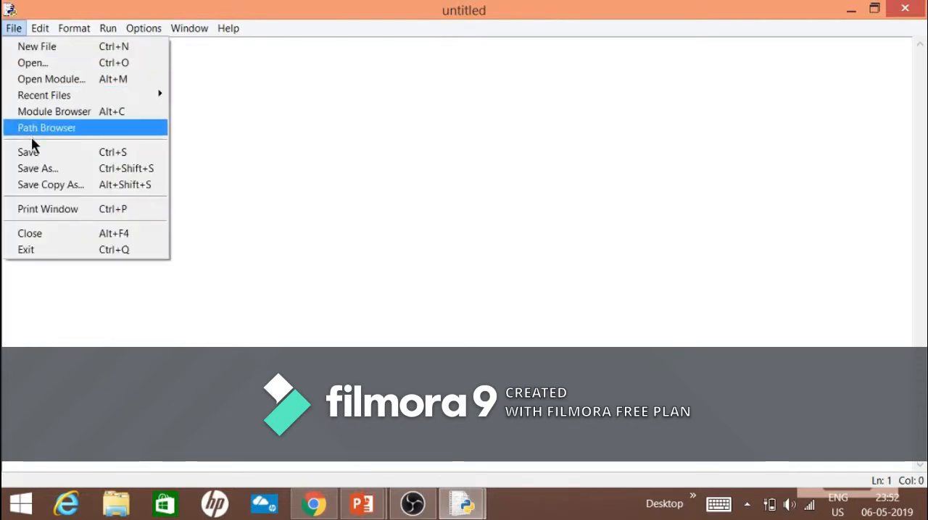
{"action": "left_click", "coordinate": [31, 165]}
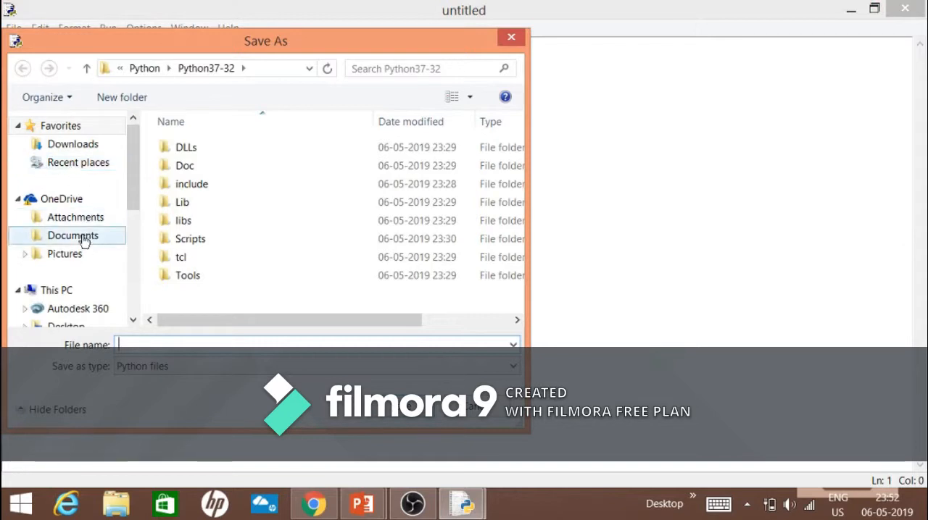
{"action": "scroll", "coordinate": [57, 293], "scroll_direction": "down", "scroll_amount": 4}
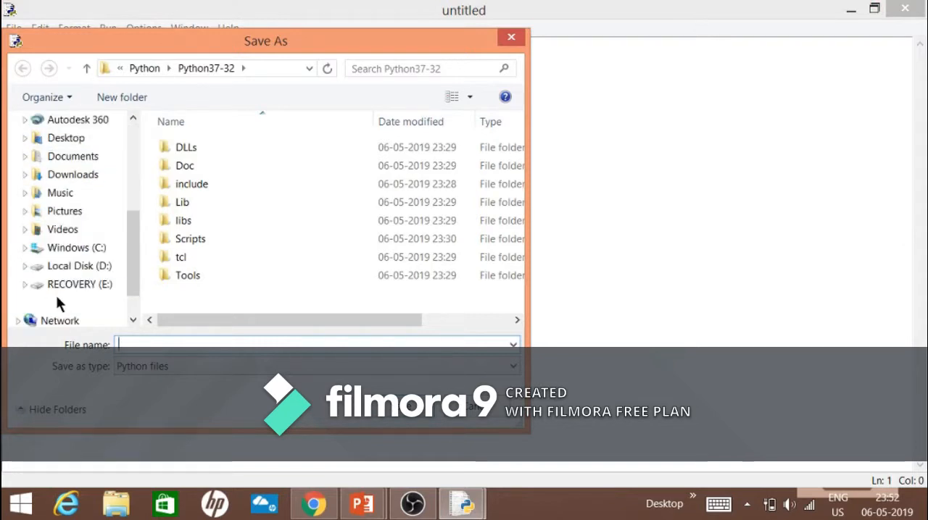
{"action": "left_click", "coordinate": [75, 145]}
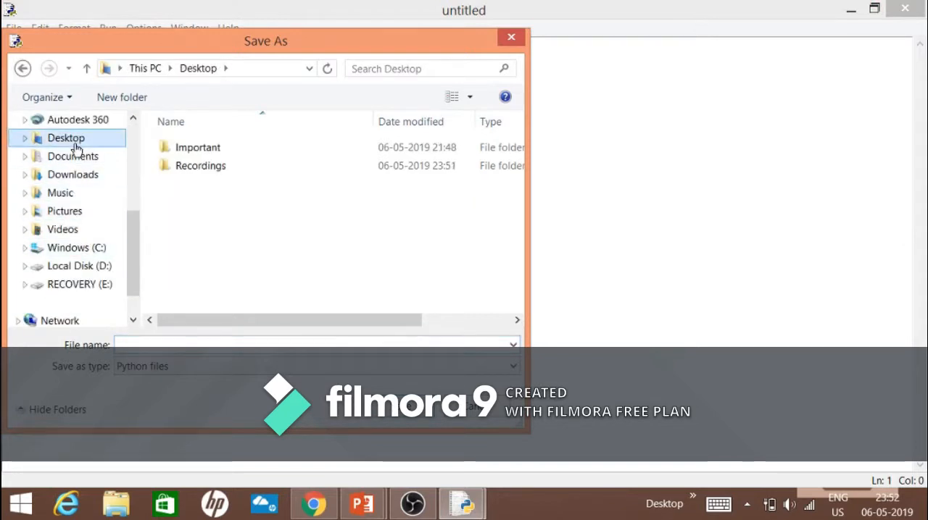
{"action": "left_click", "coordinate": [186, 346]}
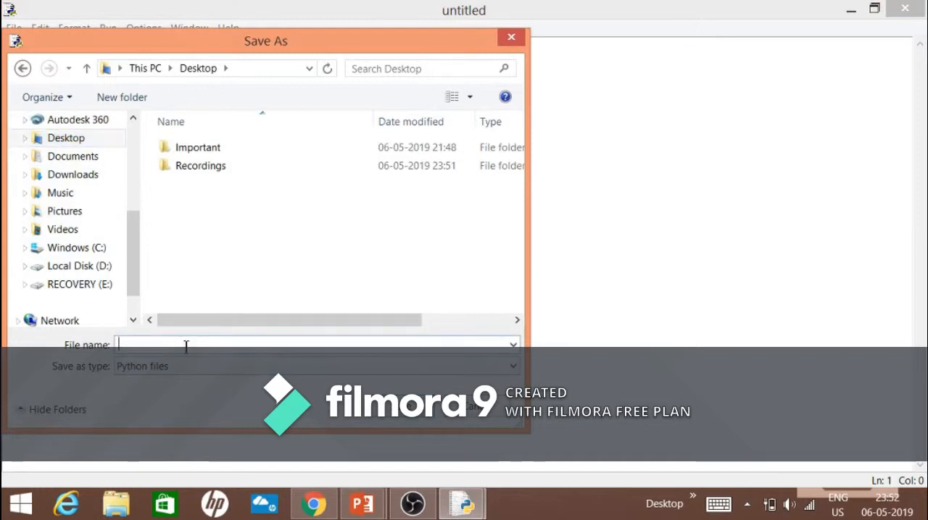
{"action": "type", "text": "Python"}
{"action": "type", "text": "1"}
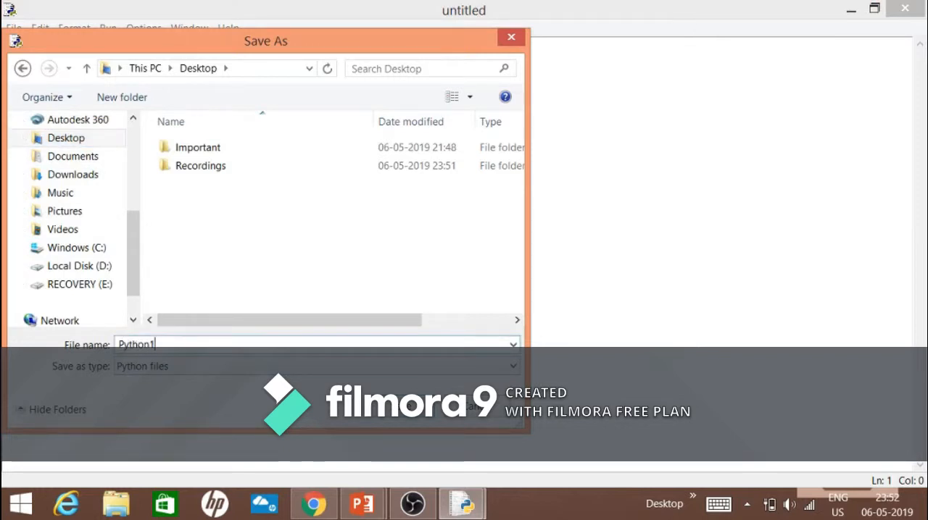
{"action": "type", "text": ".py"}
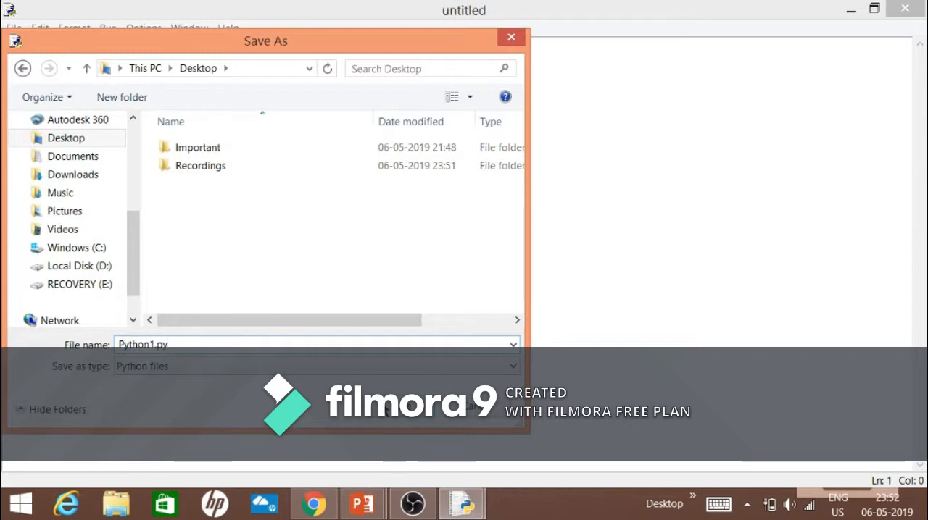
{"action": "key", "text": "Return"}
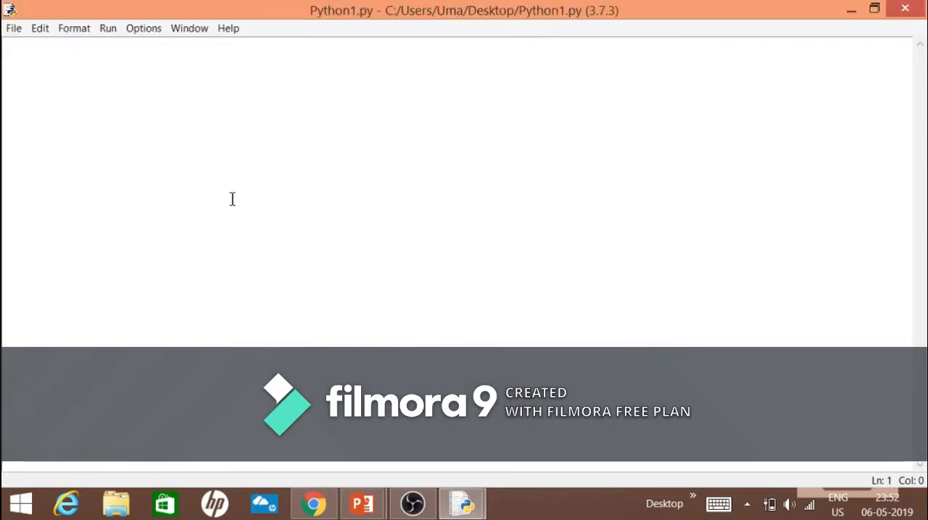
- Add the opening comment #This Program will print "HELLO WORLD!" followed by a blank line
{"action": "type", "text": "#"}
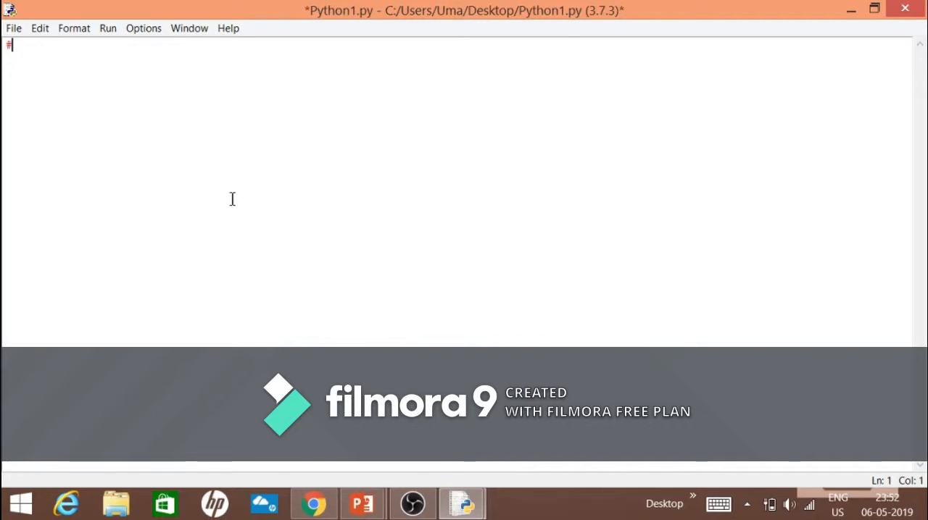
{"action": "type", "text": "t"}
{"action": "type", "text": "This"}
{"action": "type", "text": " Progr"}
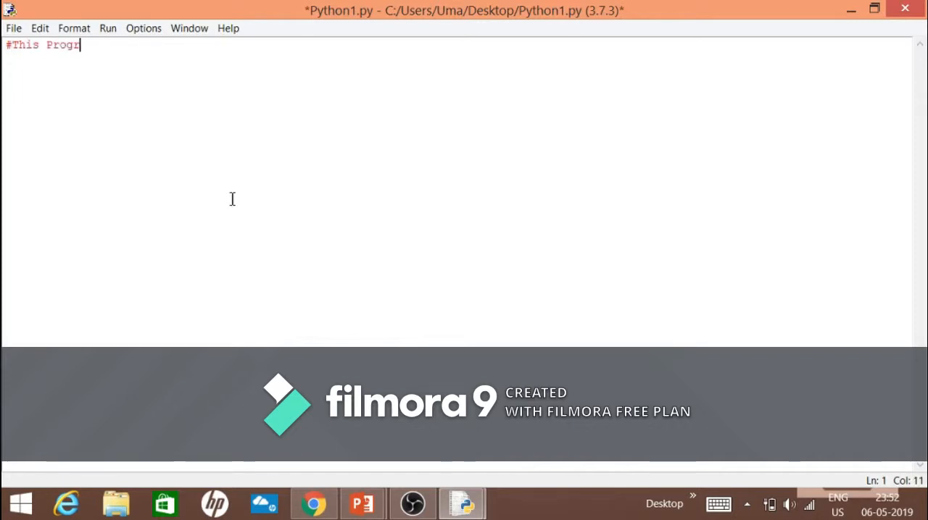
{"action": "type", "text": "am will pr"}
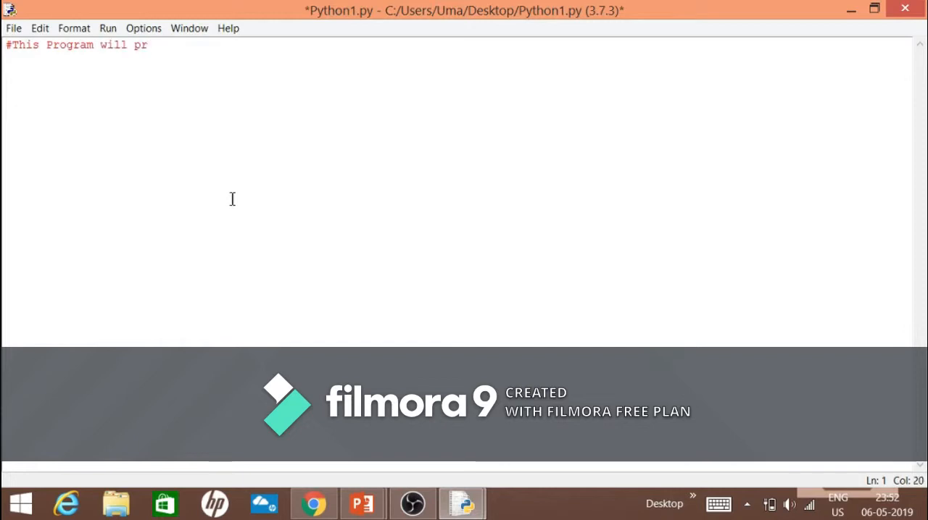
{"action": "type", "text": "int \""}
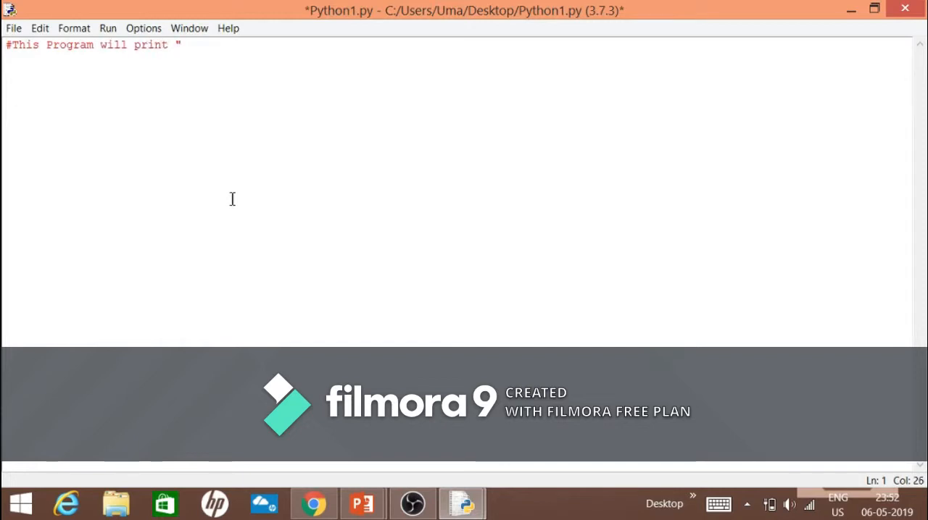
{"action": "type", "text": "HELLO"}
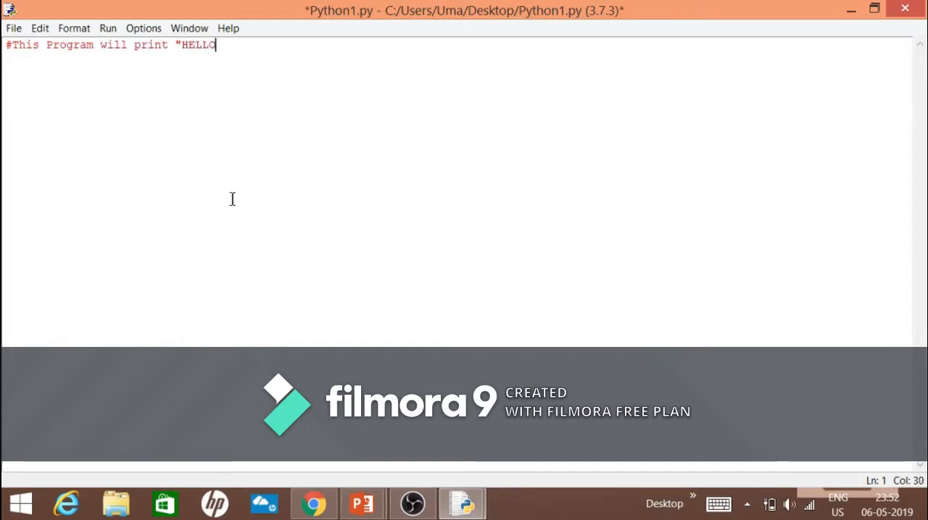
{"action": "type", "text": " WOR"}
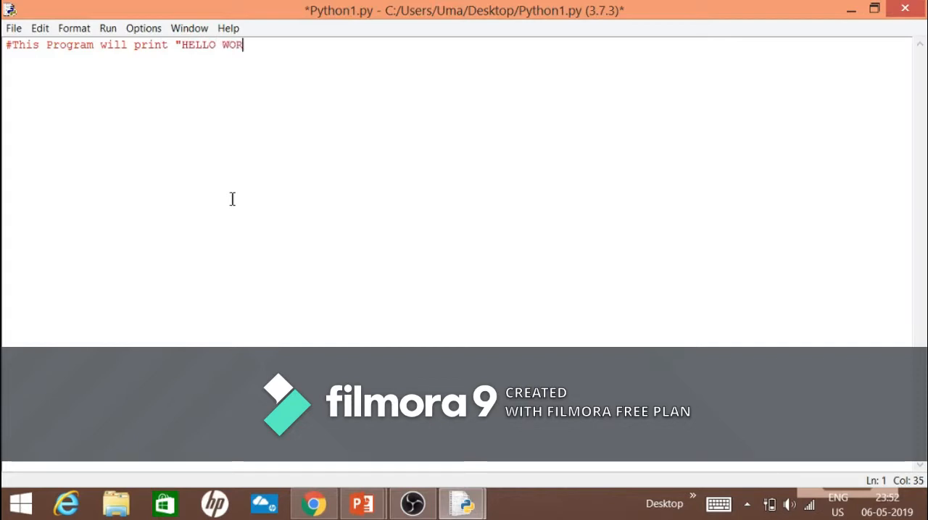
{"action": "type", "text": "LD!\""}
{"action": "key", "text": "Return"}
{"action": "key", "text": "Return"}
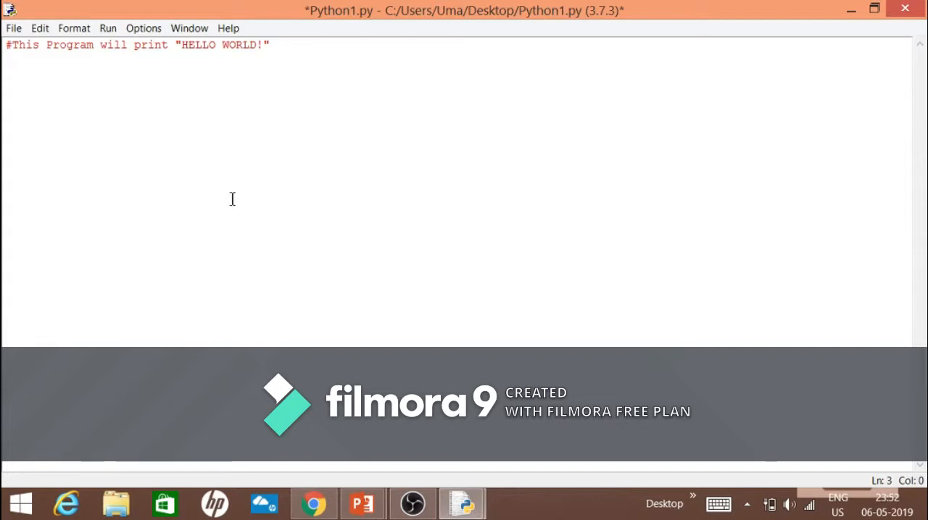
- Write the statement print("Hello World!") on line 3, below the comment
{"action": "type", "text": "print"}
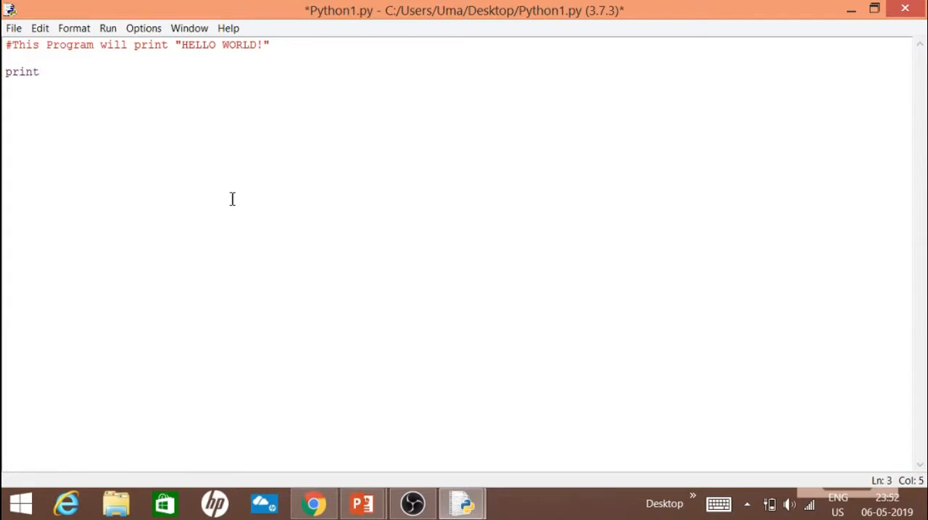
{"action": "type", "text": "(\""}
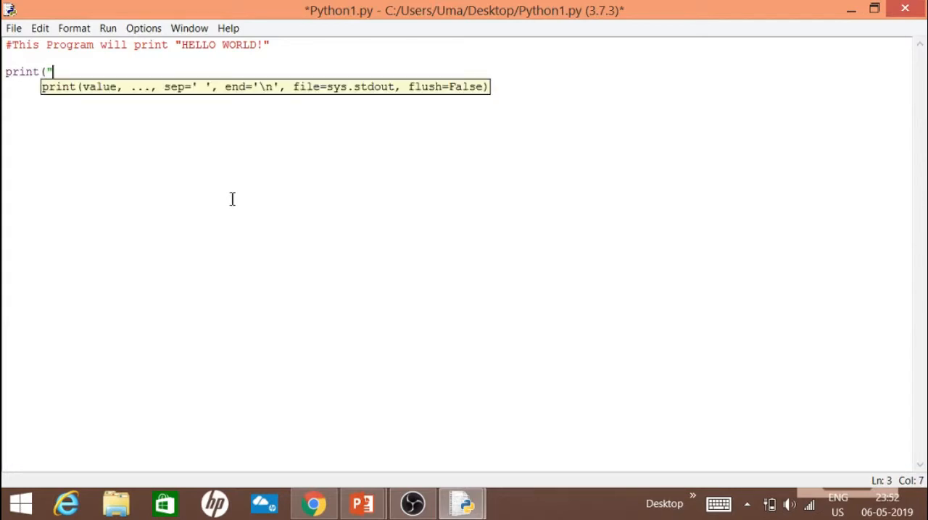
{"action": "type", "text": "\""}
{"action": "type", "text": "Hello Wo"}
{"action": "type", "text": "rld!"}
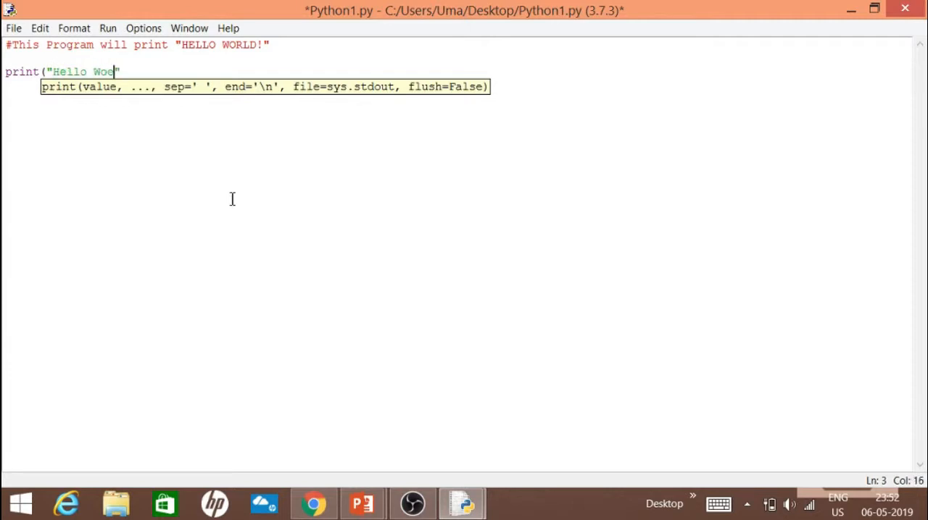
{"action": "key", "text": "Right"}
{"action": "type", "text": ")"}
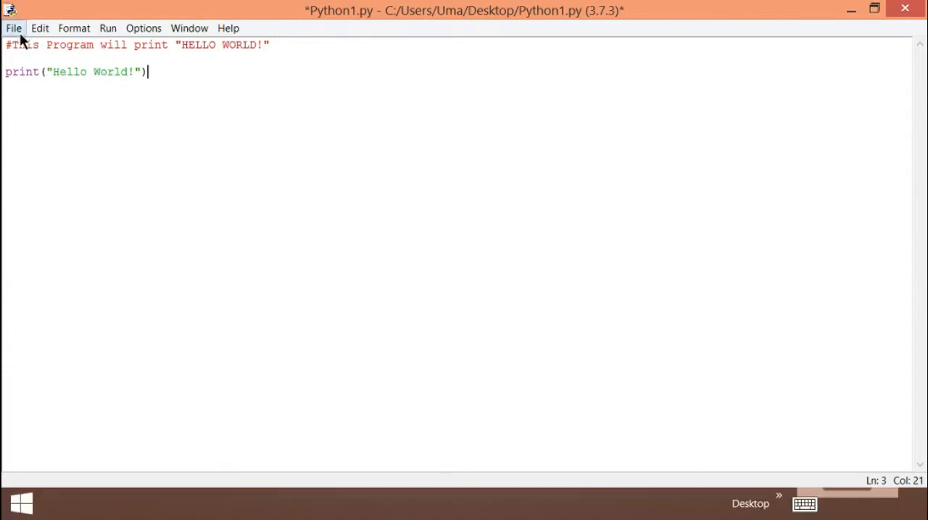
- Run the Python1.py module, agreeing to save the source first
{"action": "left_click", "coordinate": [114, 33]}
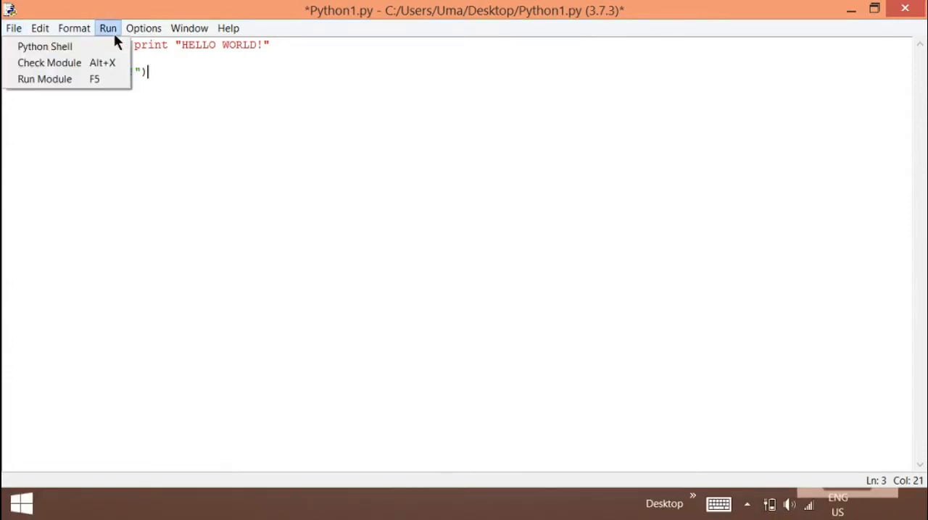
{"action": "left_click", "coordinate": [75, 74]}
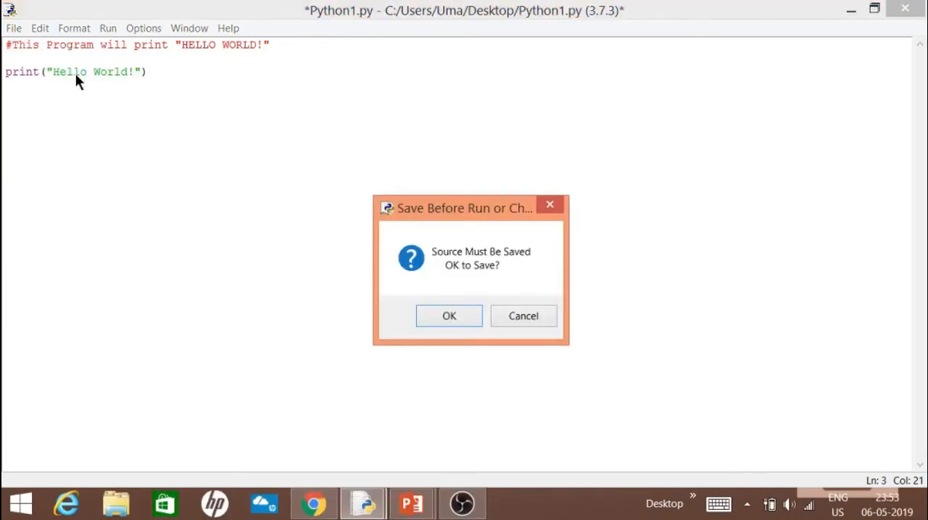
{"action": "left_click", "coordinate": [459, 320]}
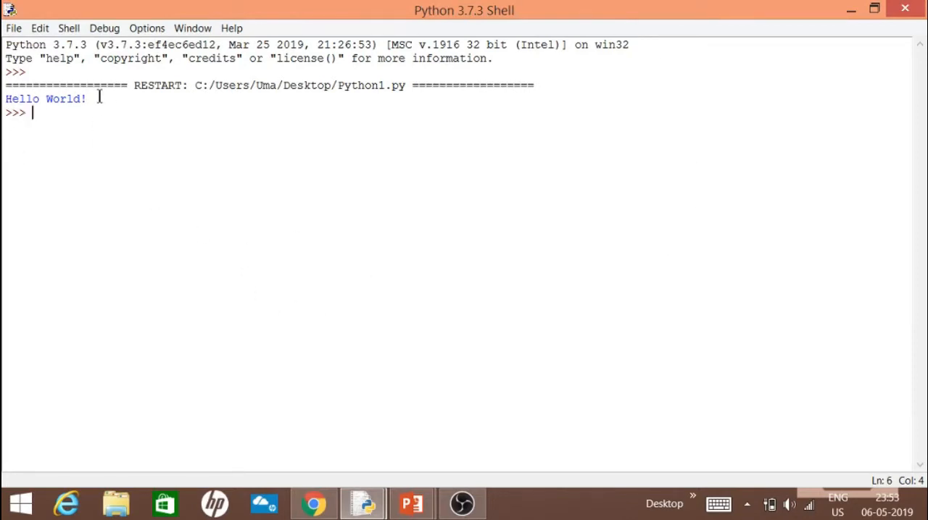
- Compare the Python1.py code with its output by viewing the editor window and returning to the Python Shell
{"action": "left_click", "coordinate": [365, 501]}
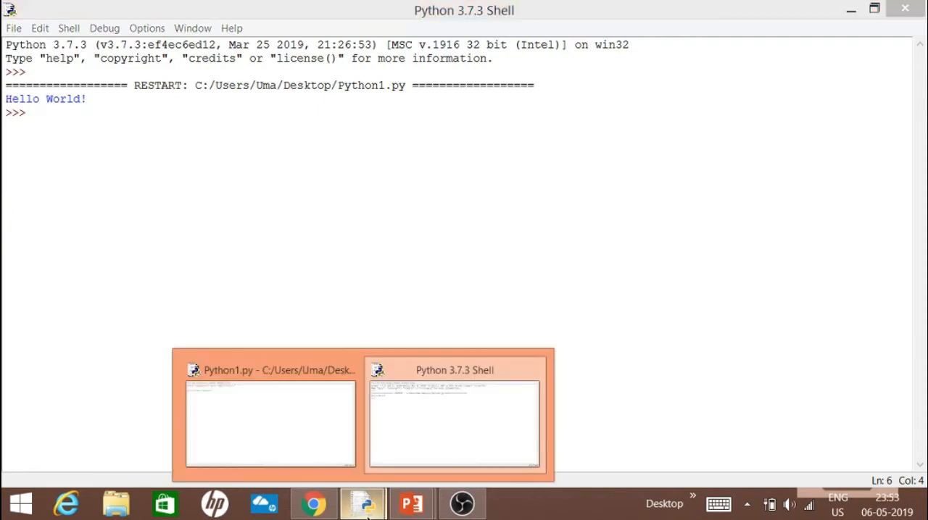
{"action": "left_click", "coordinate": [465, 439]}
{"action": "left_click", "coordinate": [365, 501]}
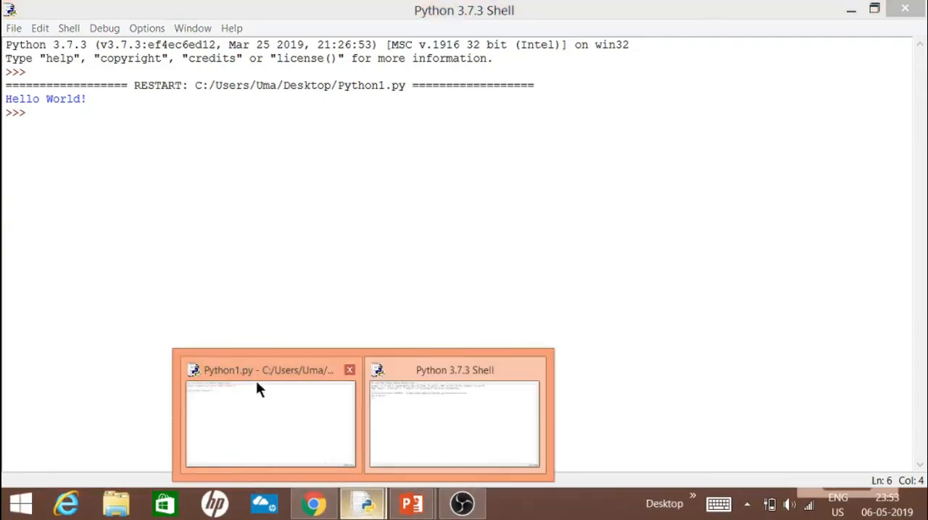
{"action": "left_click", "coordinate": [256, 383]}
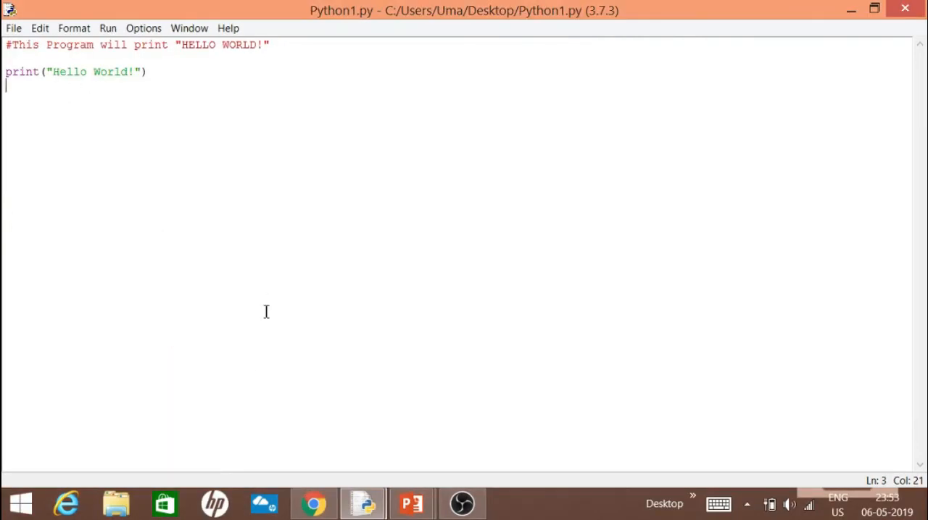
{"action": "left_click", "coordinate": [363, 502]}
{"action": "left_click", "coordinate": [453, 403]}
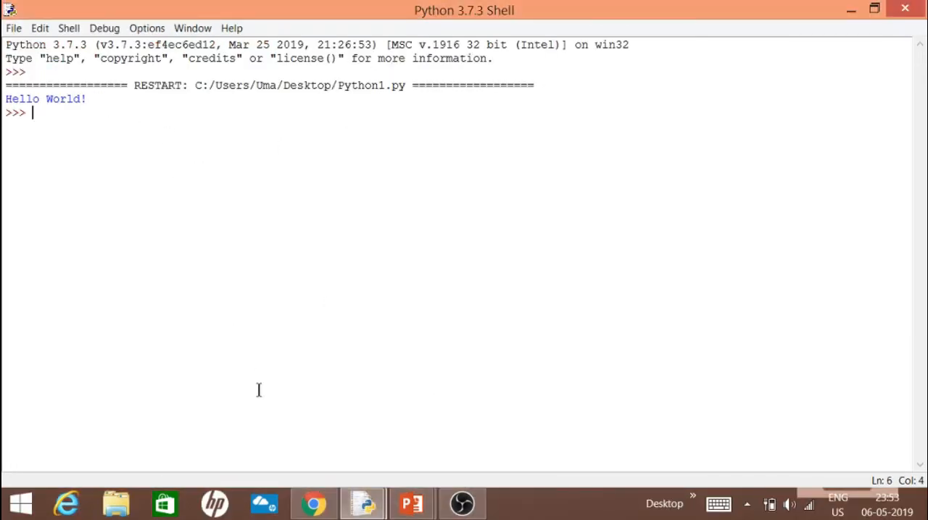
- Switch to the running PowerPoint slide show and advance it to the closing "Thanks for watching" slide
{"action": "left_click", "coordinate": [411, 504]}
{"action": "mouse_move", "coordinate": [466, 420]}
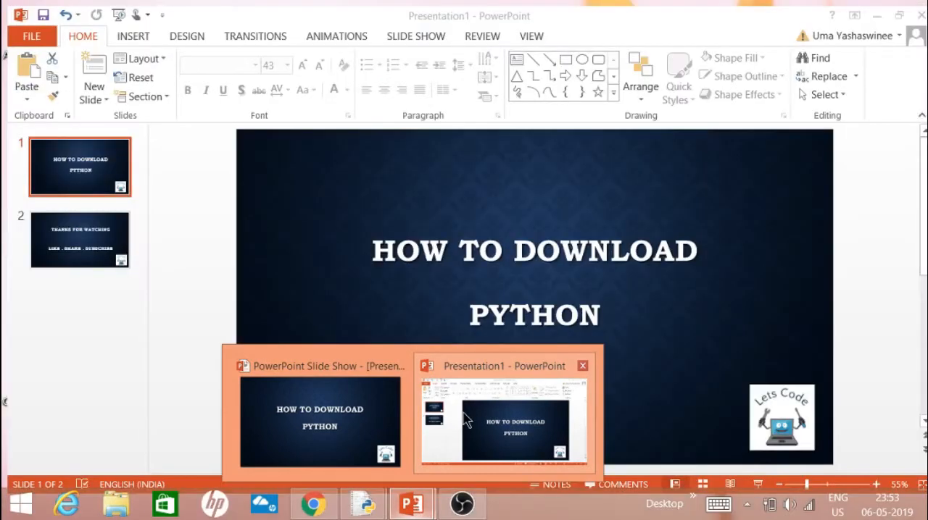
{"action": "left_click", "coordinate": [363, 433]}
{"action": "key", "text": "Right"}
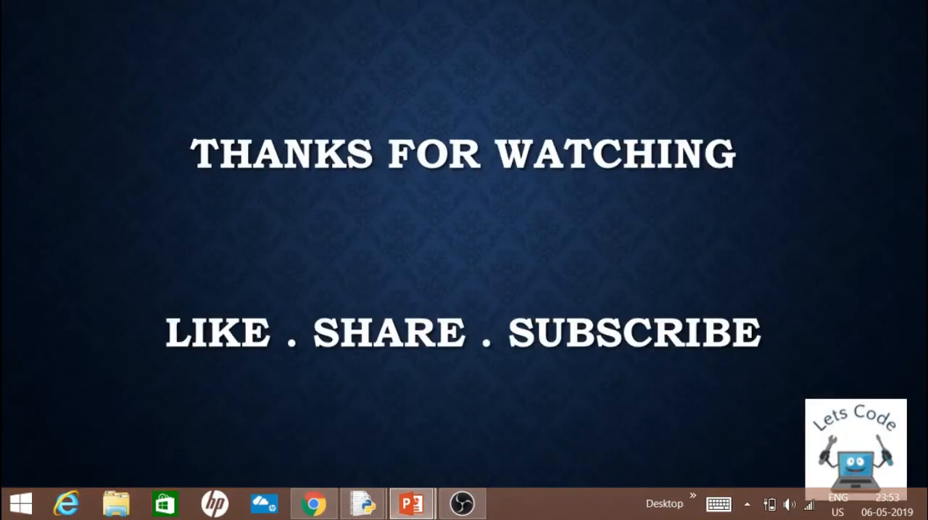